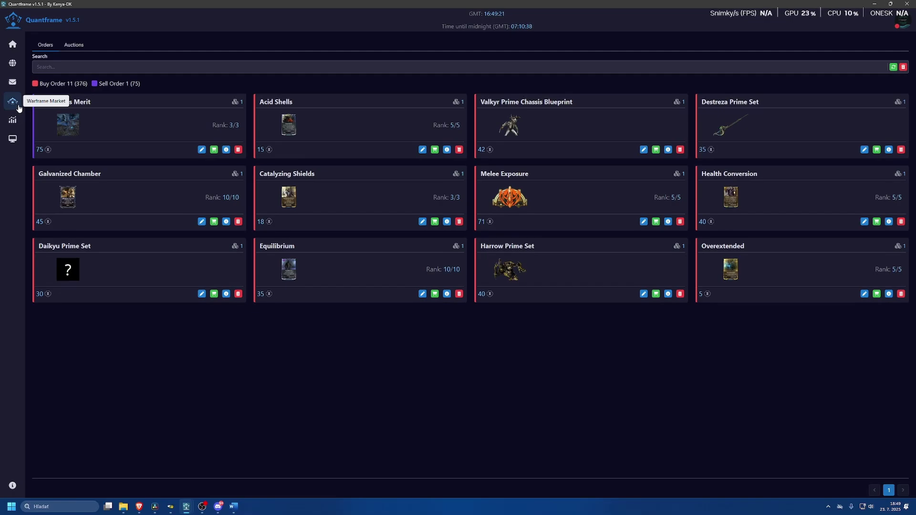
- Switch to warframe.market in the browser and open its account registration page
{"action": "left_click", "coordinate": [13, 64]}
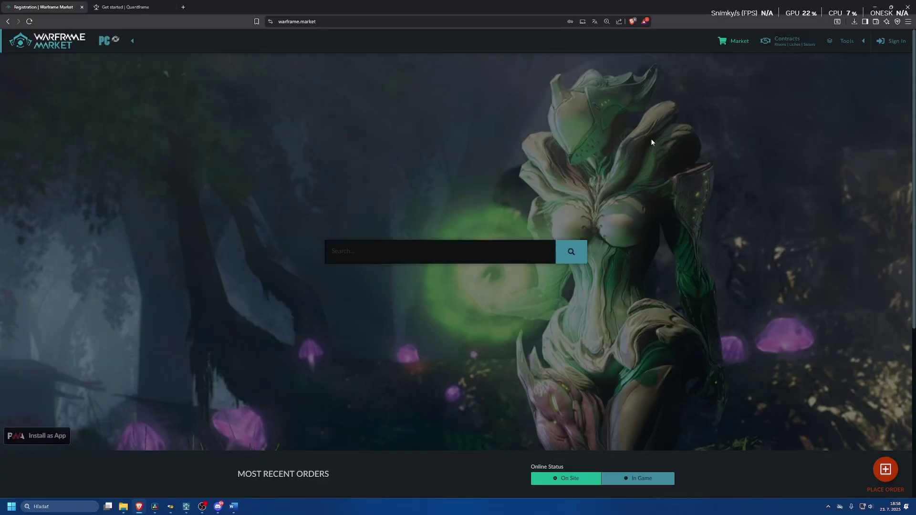
{"action": "left_click", "coordinate": [893, 41]}
{"action": "left_click", "coordinate": [258, 272]}
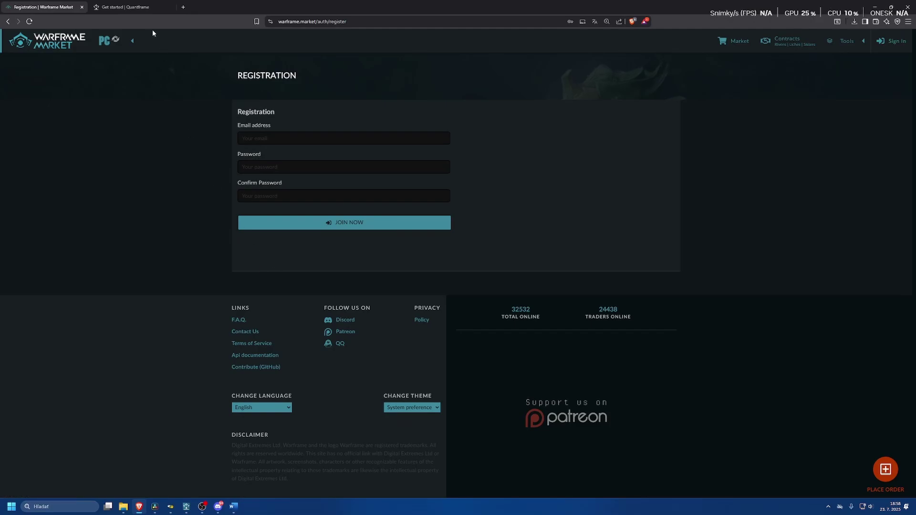
- View the installer downloads listed on the Quantframe Get started page
{"action": "left_click", "coordinate": [124, 7]}
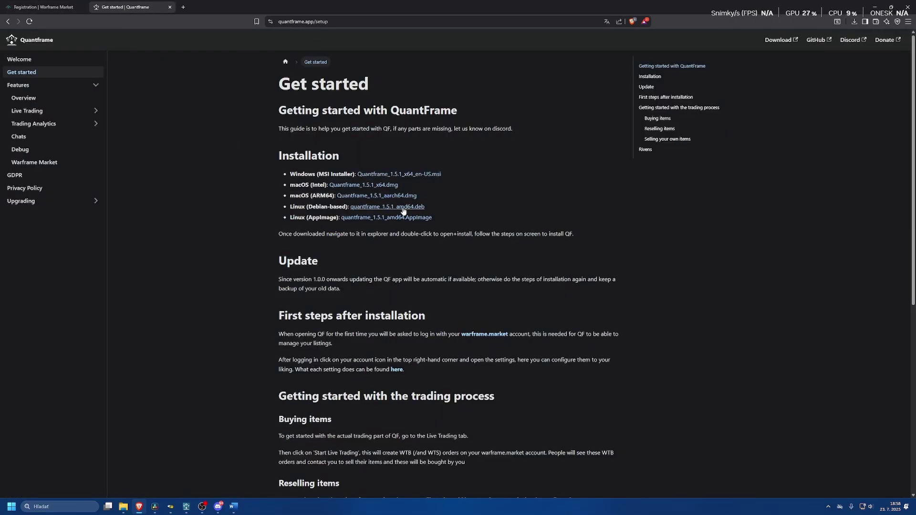
{"action": "left_click_drag", "start_coordinate": [289, 172], "coordinate": [340, 222]}
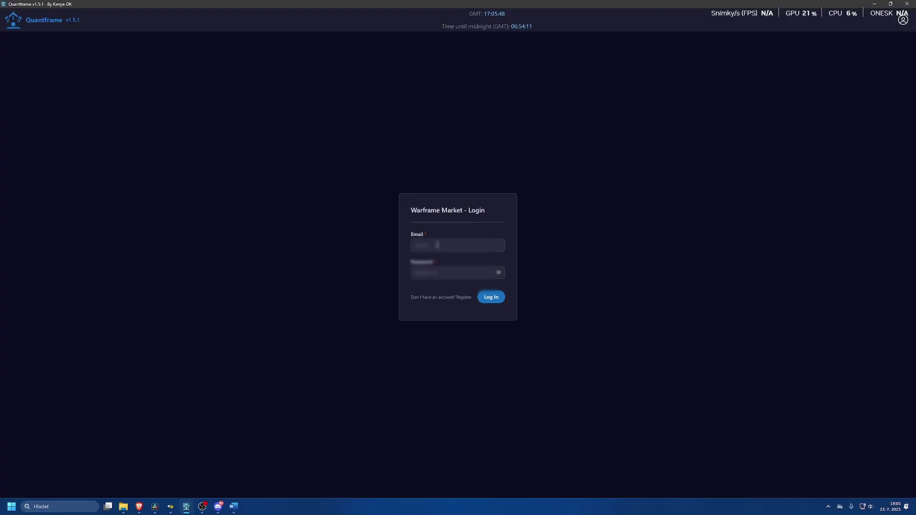
- Switch to Quantframe and go through the email and password fields of the Warframe Market login form
{"action": "left_click", "coordinate": [437, 245]}
{"action": "left_click", "coordinate": [441, 263]}
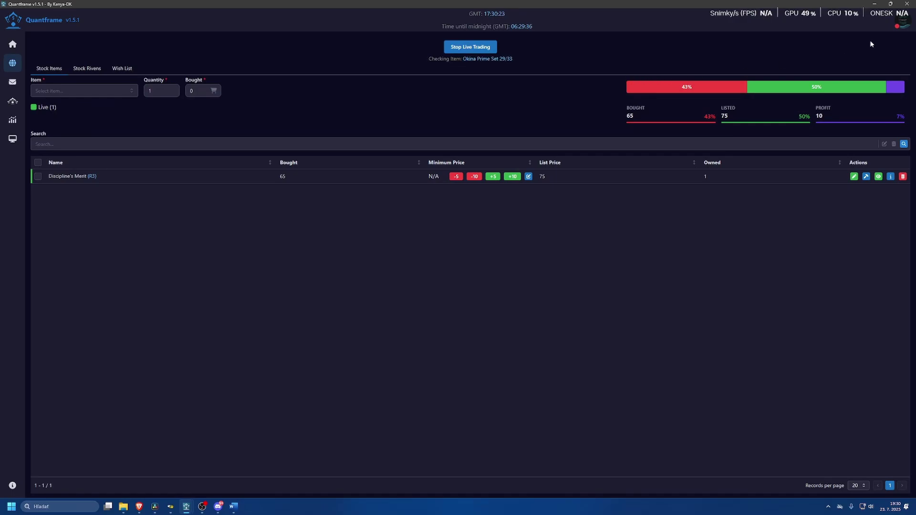
- Open the Live Trading item settings and choose Item as the Stock Mode
{"action": "left_click", "coordinate": [903, 21]}
{"action": "left_click", "coordinate": [864, 117]}
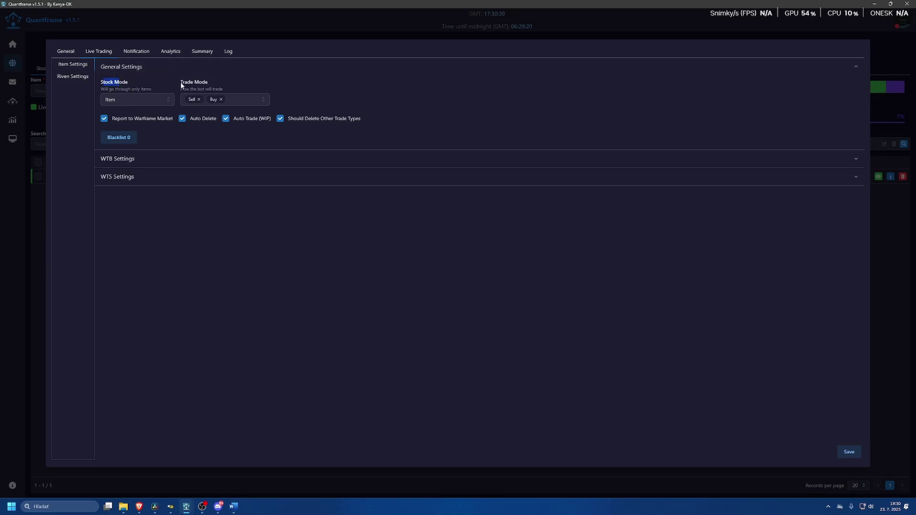
{"action": "left_click_drag", "start_coordinate": [180, 82], "coordinate": [199, 82]}
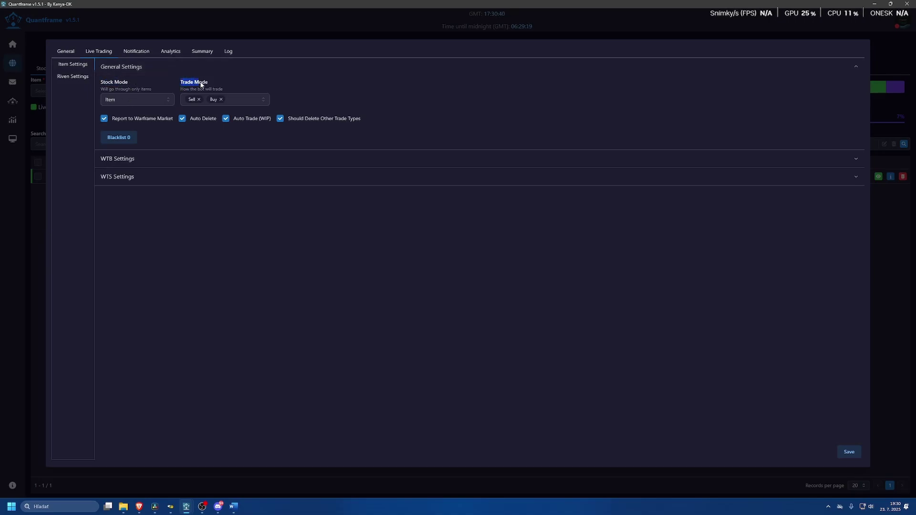
{"action": "left_click", "coordinate": [138, 100]}
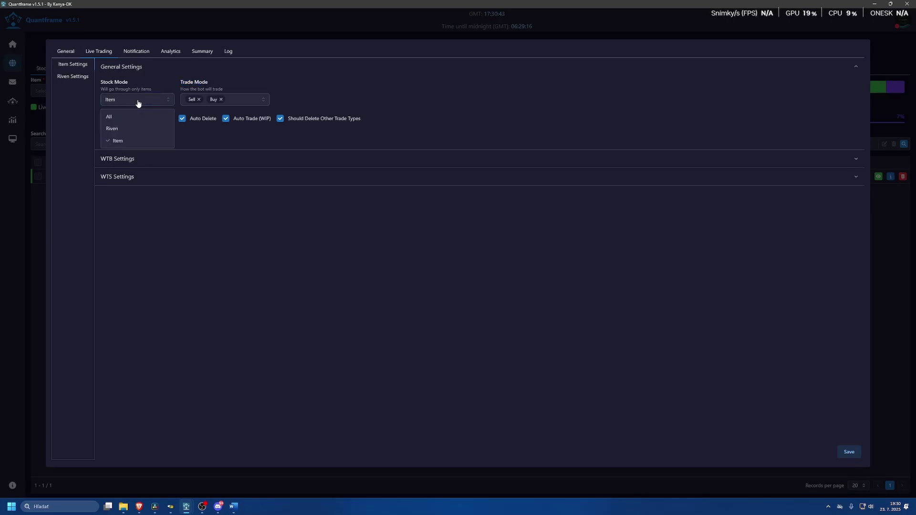
{"action": "left_click", "coordinate": [140, 139]}
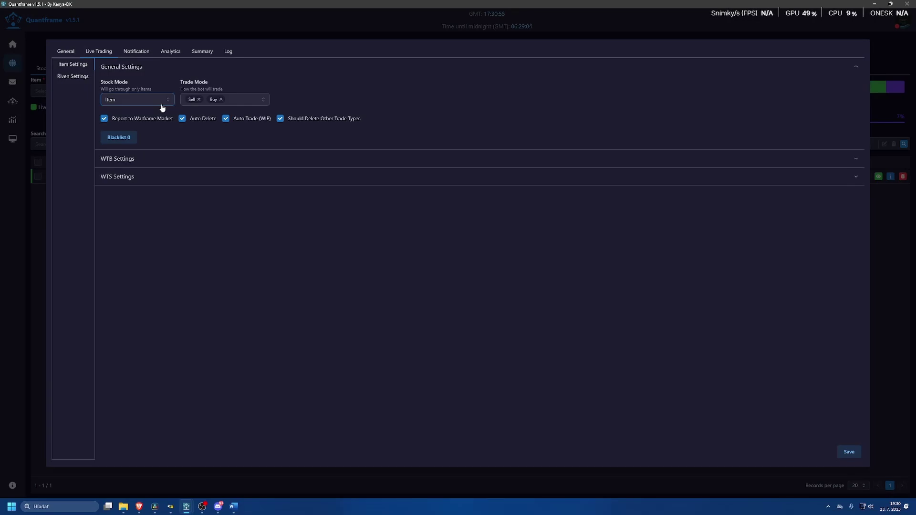
- Examine the Trade Mode options in the general item settings, keeping Sell and Buy selected
{"action": "left_click", "coordinate": [240, 103]}
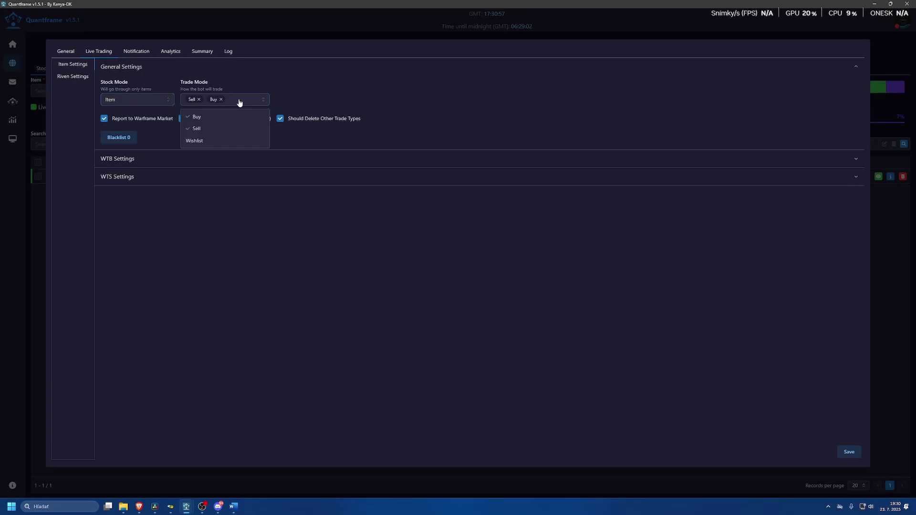
{"action": "left_click", "coordinate": [240, 103]}
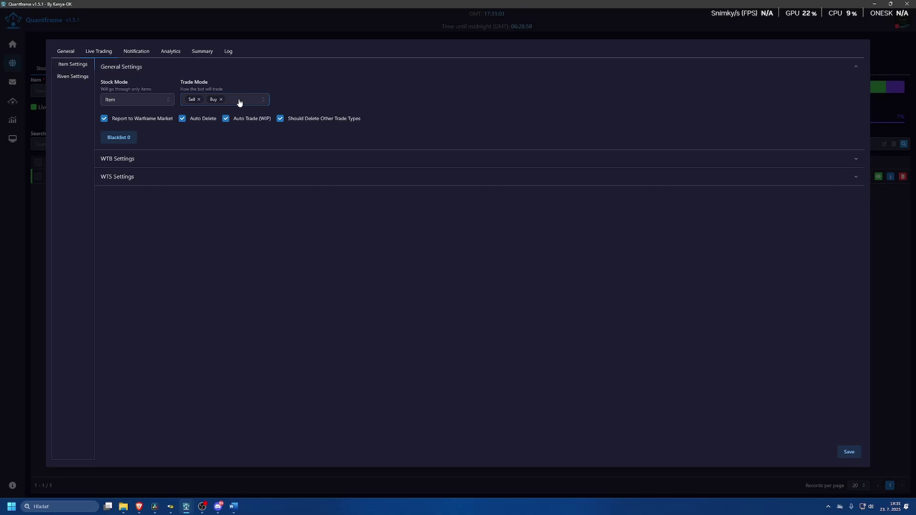
{"action": "left_click", "coordinate": [240, 103]}
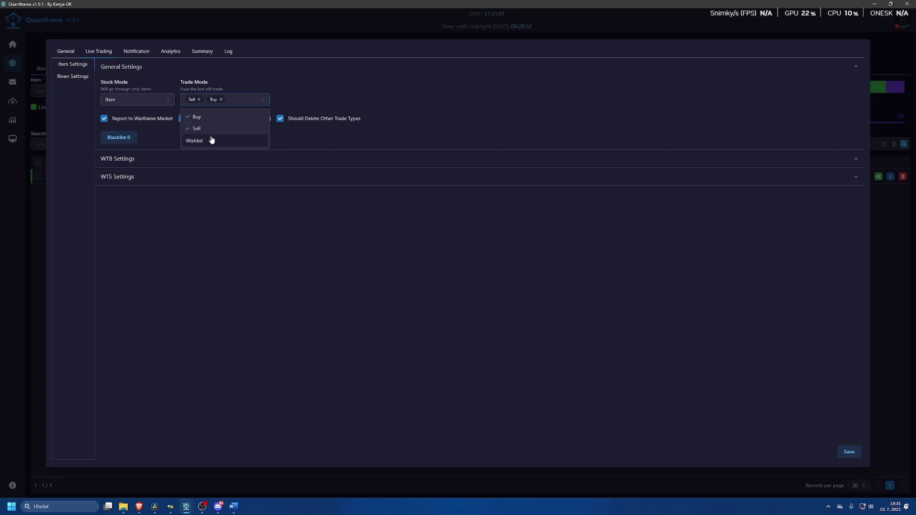
{"action": "left_click", "coordinate": [226, 118]}
{"action": "left_click", "coordinate": [222, 119]}
{"action": "left_click", "coordinate": [308, 96]}
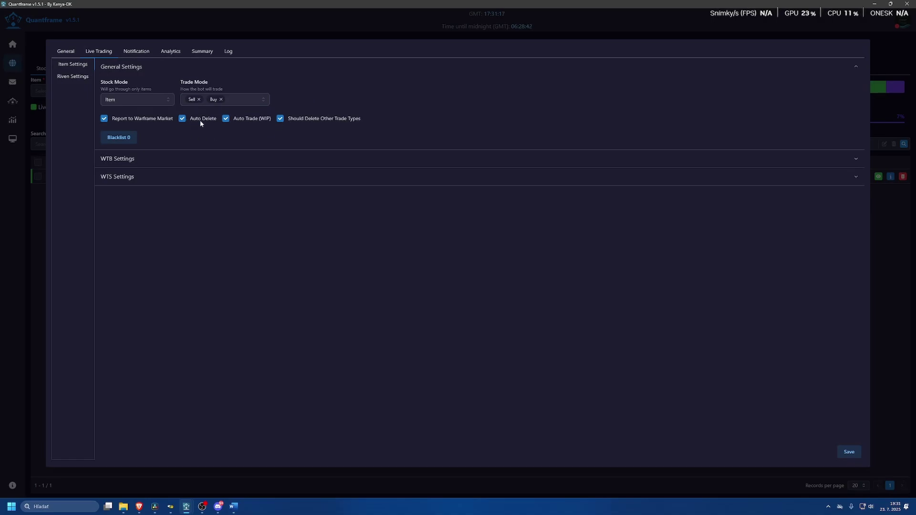
- Expand the WTB settings and examine the Volume Threshold setting
{"action": "left_click", "coordinate": [182, 158]}
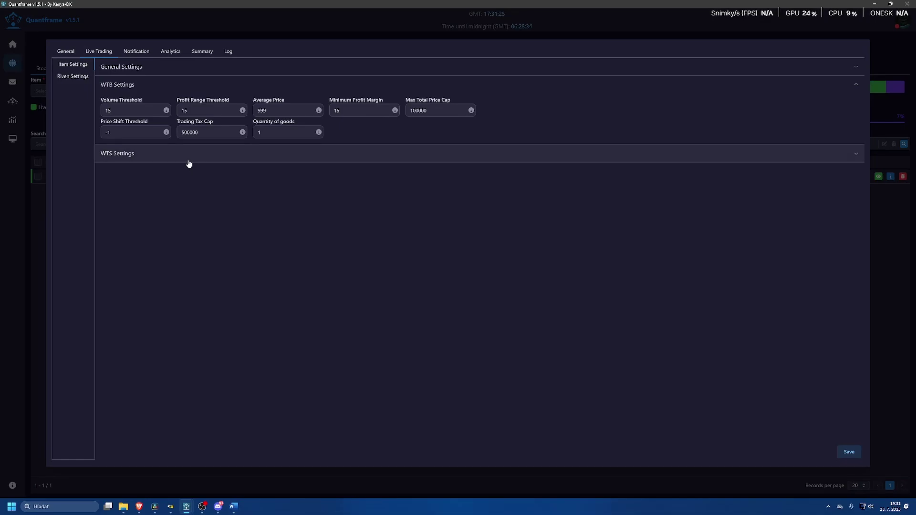
{"action": "mouse_move", "coordinate": [167, 111]}
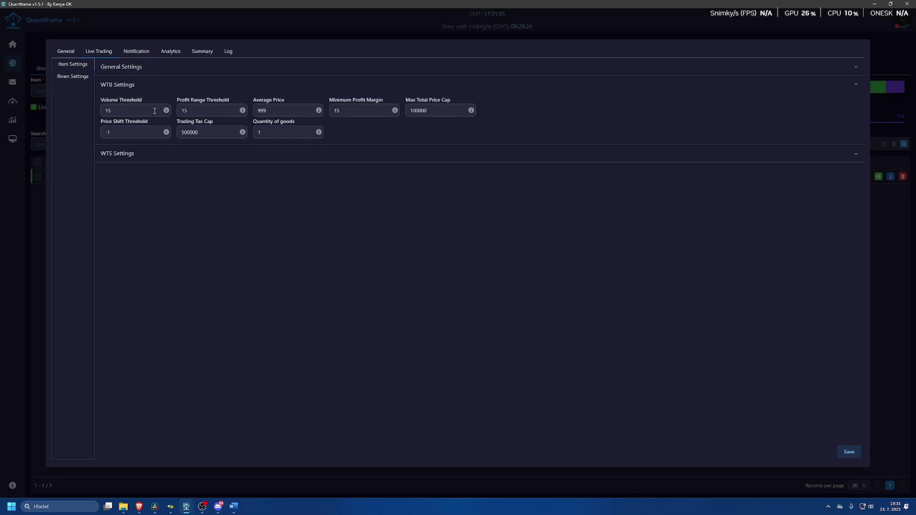
{"action": "left_click_drag", "start_coordinate": [155, 111], "coordinate": [102, 112]}
{"action": "left_click", "coordinate": [103, 111]}
- Try Profit Range Threshold values of 10 and 0 in the WTB settings and set it back to 15
{"action": "left_click", "coordinate": [243, 112]}
{"action": "double_click", "coordinate": [181, 111]}
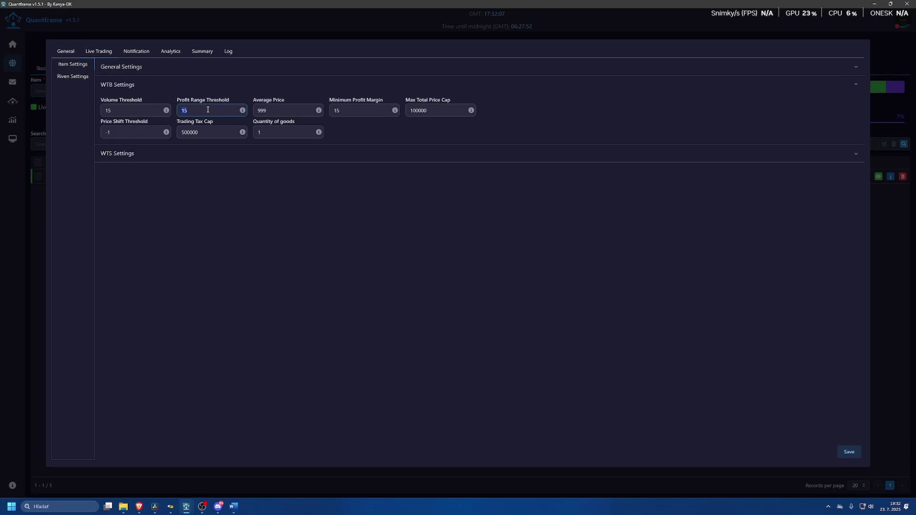
{"action": "type", "text": "10"}
{"action": "key", "text": "BackSpace"}
{"action": "key", "text": "BackSpace"}
{"action": "type", "text": "0"}
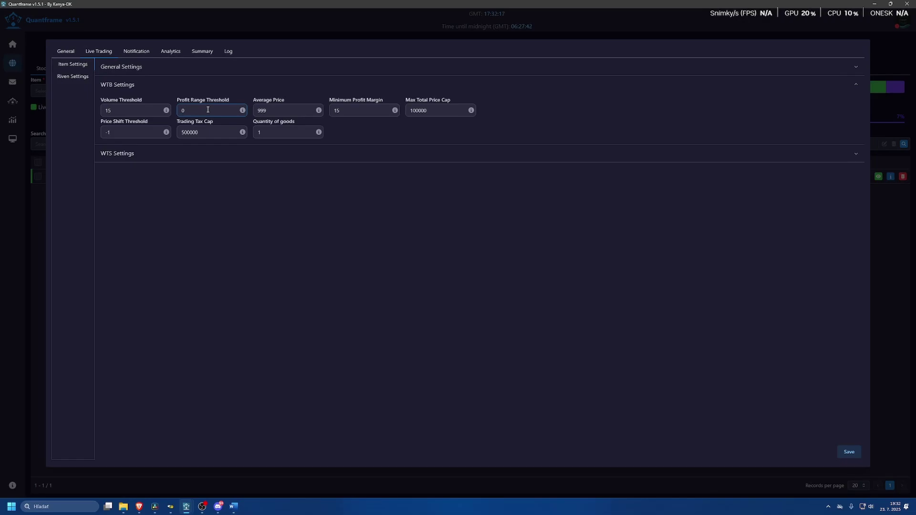
{"action": "type", "text": "15"}
{"action": "key", "text": "Delete"}
- Set the Average Price cap in the WTB settings to 2000
{"action": "left_click_drag", "start_coordinate": [276, 101], "coordinate": [260, 103]}
{"action": "mouse_move", "coordinate": [319, 111]}
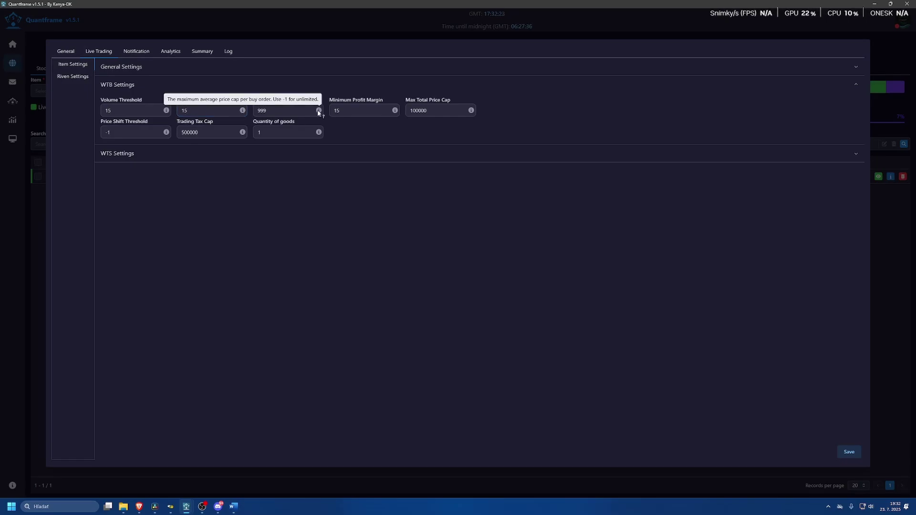
{"action": "left_click", "coordinate": [318, 113]}
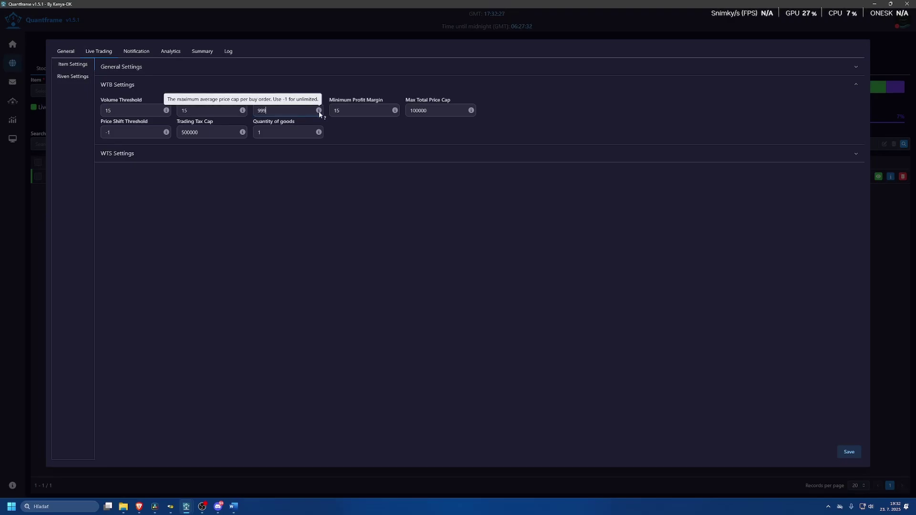
{"action": "double_click", "coordinate": [271, 112]}
{"action": "type", "text": "2000"}
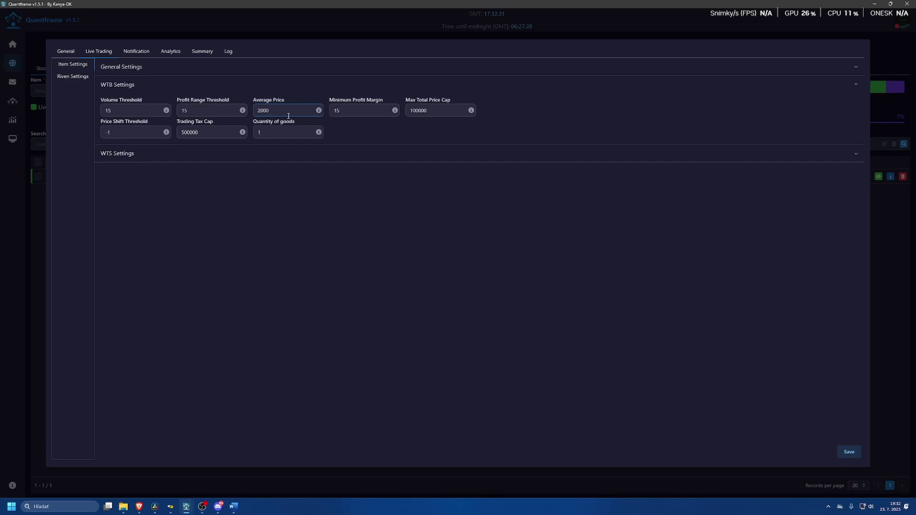
- Examine the Minimum Profit Margin and Price Shift Threshold in the WTB settings
{"action": "left_click", "coordinate": [357, 112]}
{"action": "left_click", "coordinate": [155, 132]}
{"action": "mouse_move", "coordinate": [167, 133]}
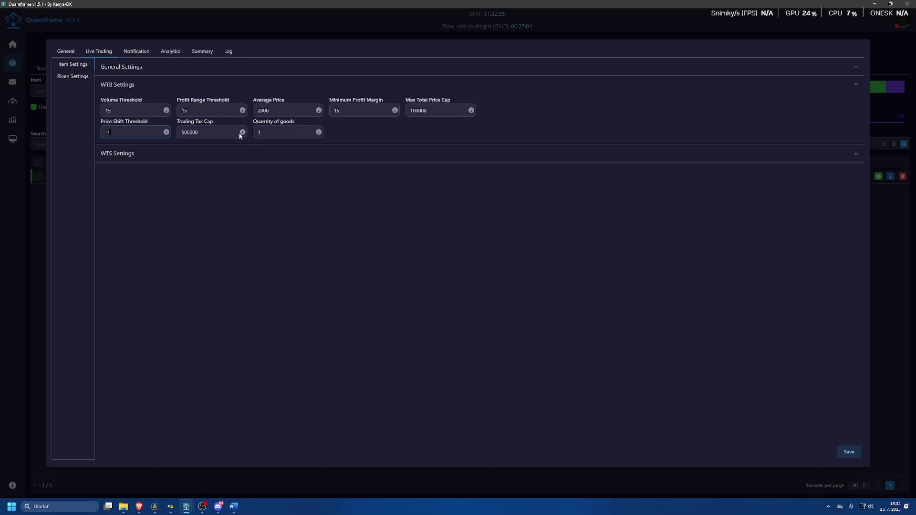
- Clear and re-enter 500000 as the Trading Tax Cap, and check the description of Quantity of goods
{"action": "mouse_move", "coordinate": [241, 137]}
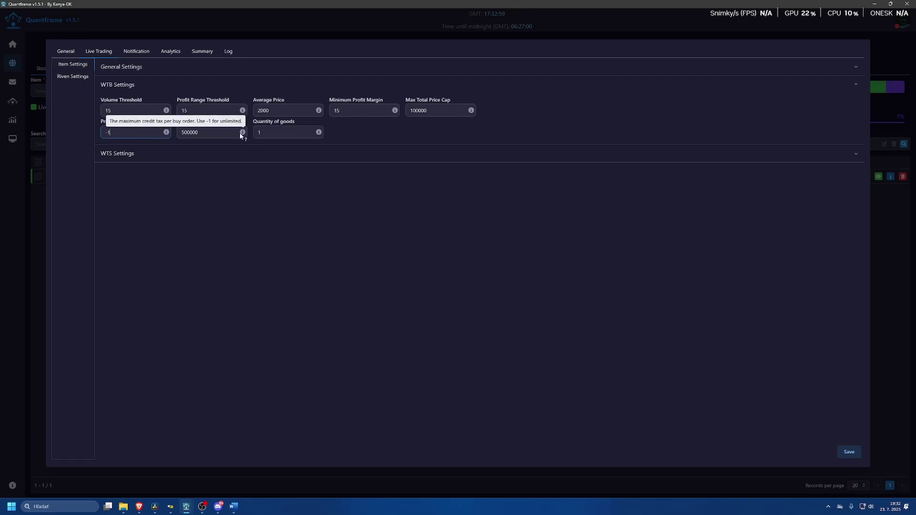
{"action": "double_click", "coordinate": [204, 133]}
{"action": "left_click", "coordinate": [204, 134]}
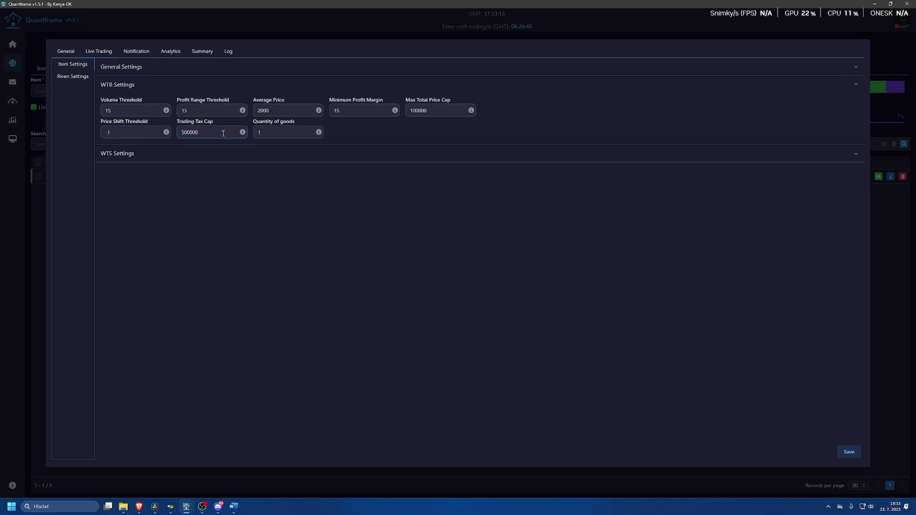
{"action": "key", "text": "BackSpace"}
{"action": "key", "text": "BackSpace"}
{"action": "key", "text": "BackSpace"}
{"action": "key", "text": "BackSpace"}
{"action": "key", "text": "BackSpace"}
{"action": "key", "text": "BackSpace"}
{"action": "type", "text": "500000"}
{"action": "left_click", "coordinate": [270, 133]}
{"action": "mouse_move", "coordinate": [319, 133]}
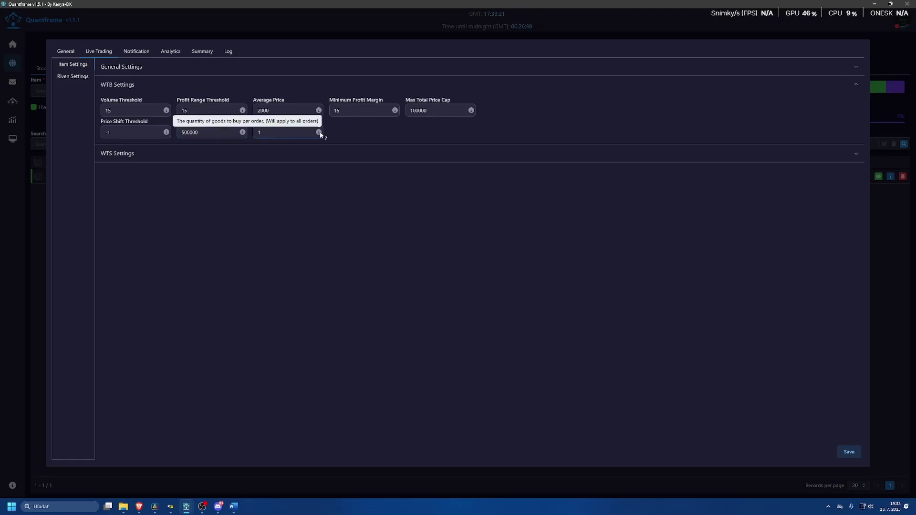
- Expand the WTS settings and set the Min Profit to 13
{"action": "left_click", "coordinate": [351, 152]}
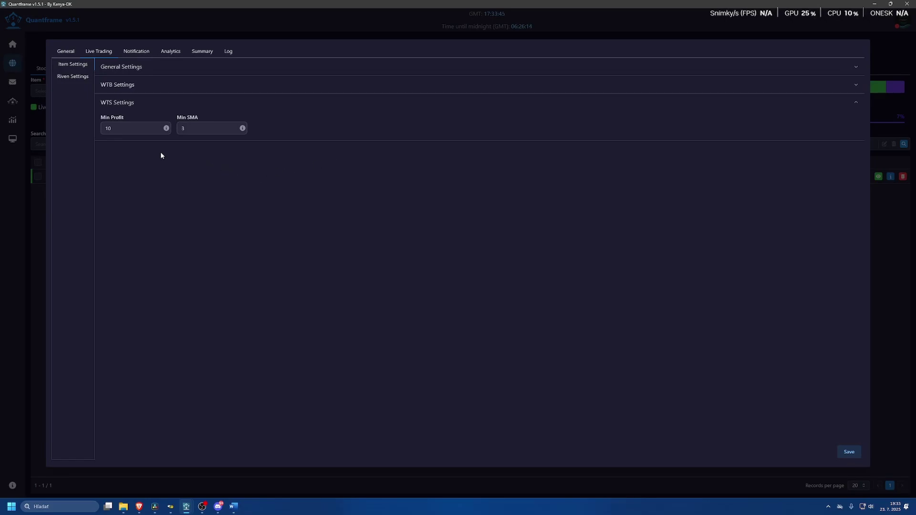
{"action": "mouse_move", "coordinate": [167, 129]}
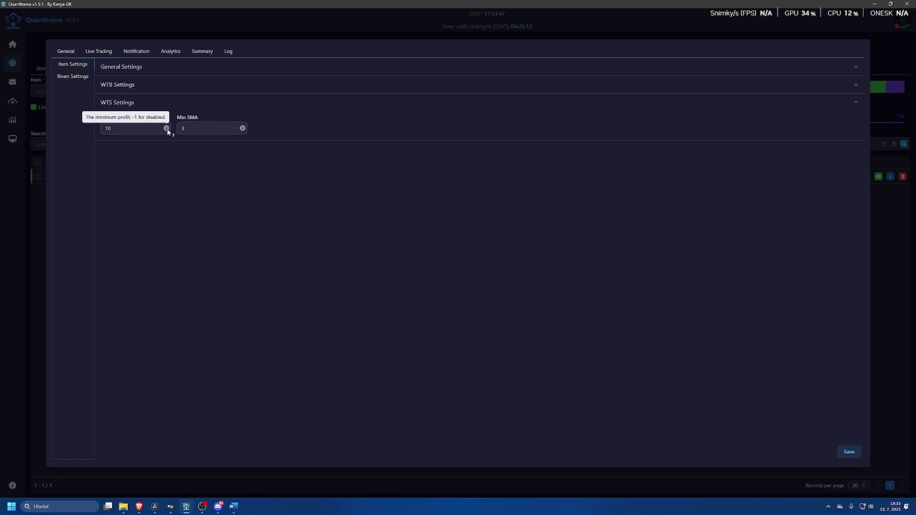
{"action": "double_click", "coordinate": [132, 128]}
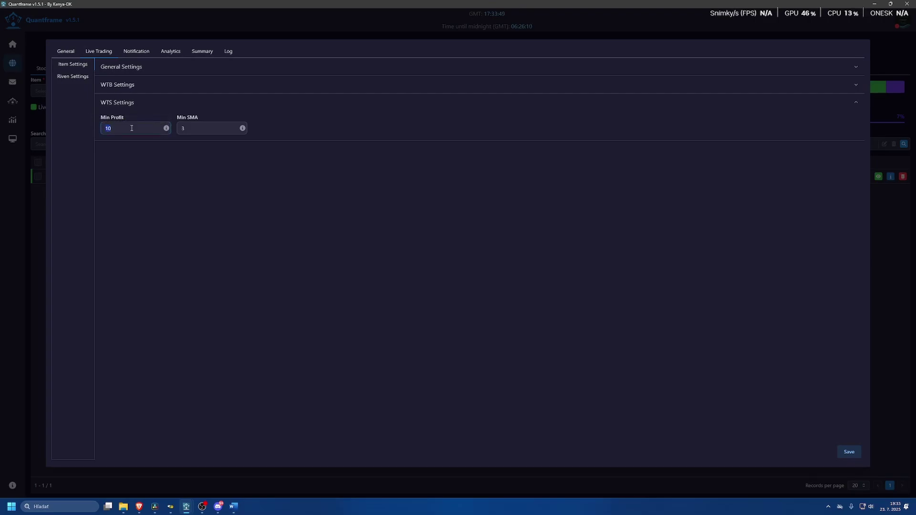
{"action": "left_click", "coordinate": [144, 128]}
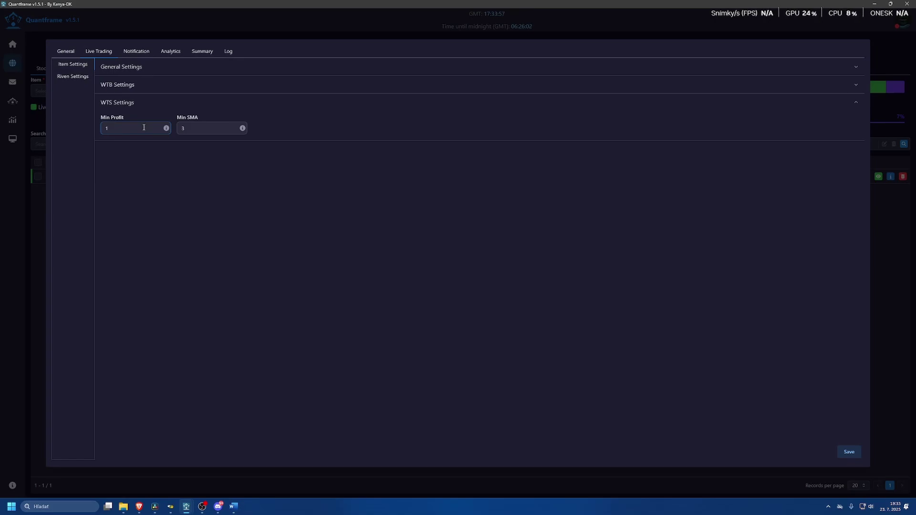
{"action": "type", "text": "3"}
{"action": "mouse_move", "coordinate": [166, 129]}
- Check the Min SMA setting and save the live trading settings
{"action": "left_click", "coordinate": [190, 128]}
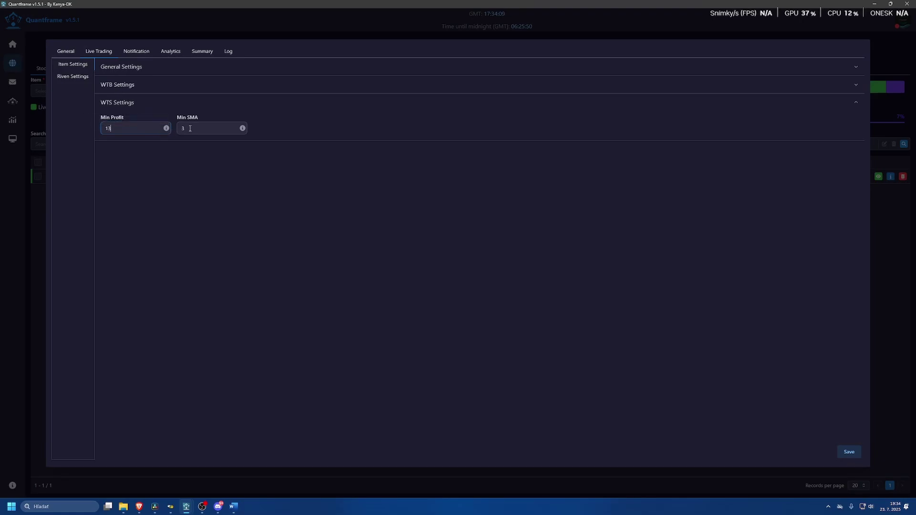
{"action": "mouse_move", "coordinate": [243, 130]}
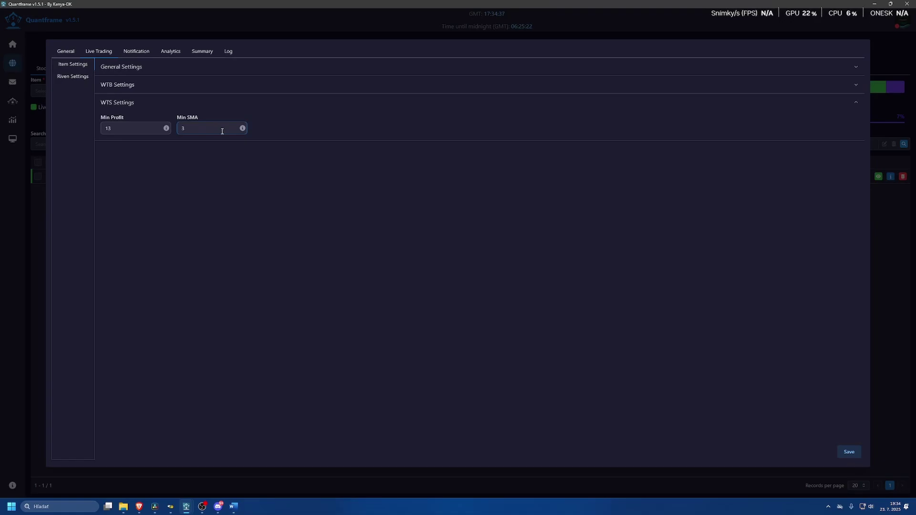
{"action": "left_click", "coordinate": [854, 454]}
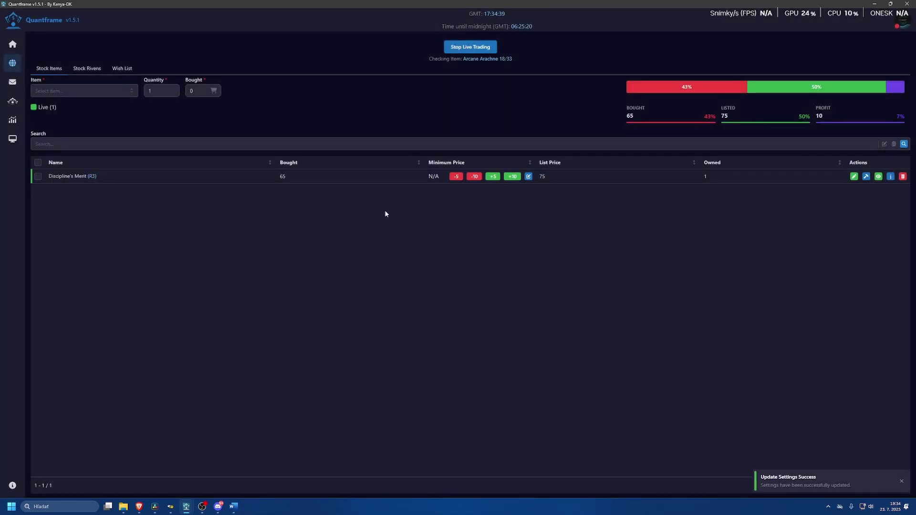
- Review the current Warframe Market buy and sell orders and return to the live trading page
{"action": "left_click", "coordinate": [12, 102]}
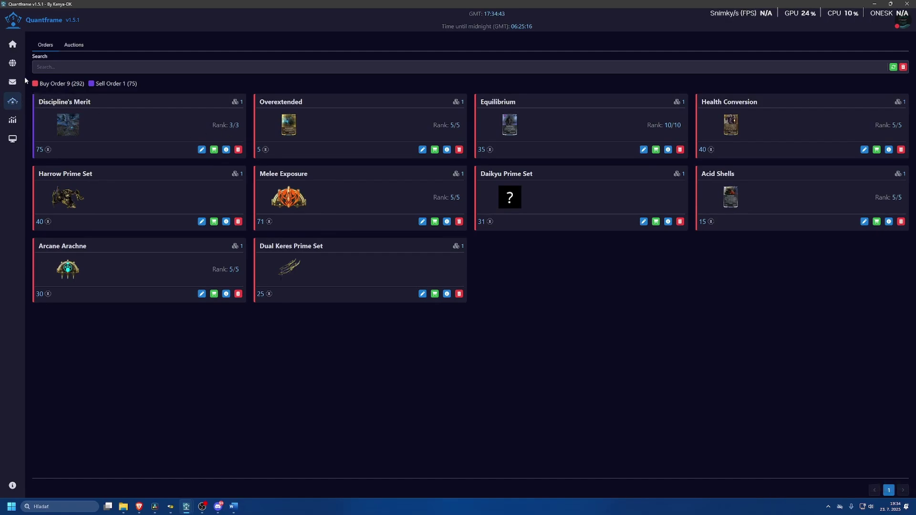
{"action": "left_click", "coordinate": [13, 63]}
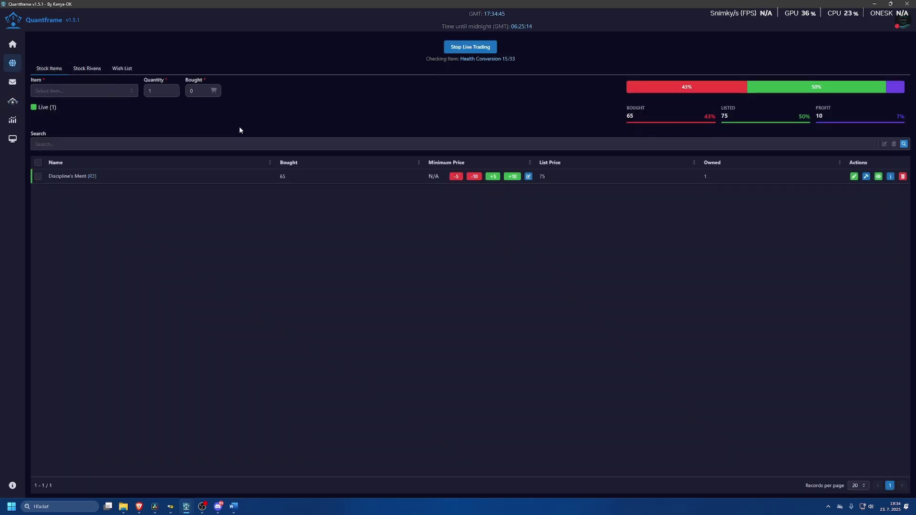
- Stop live trading and start it again
{"action": "left_click", "coordinate": [468, 47]}
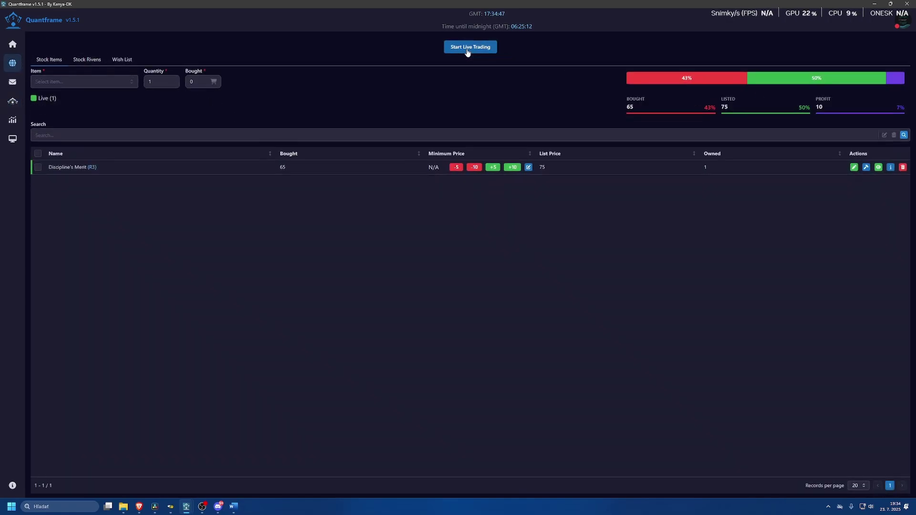
{"action": "left_click", "coordinate": [467, 48]}
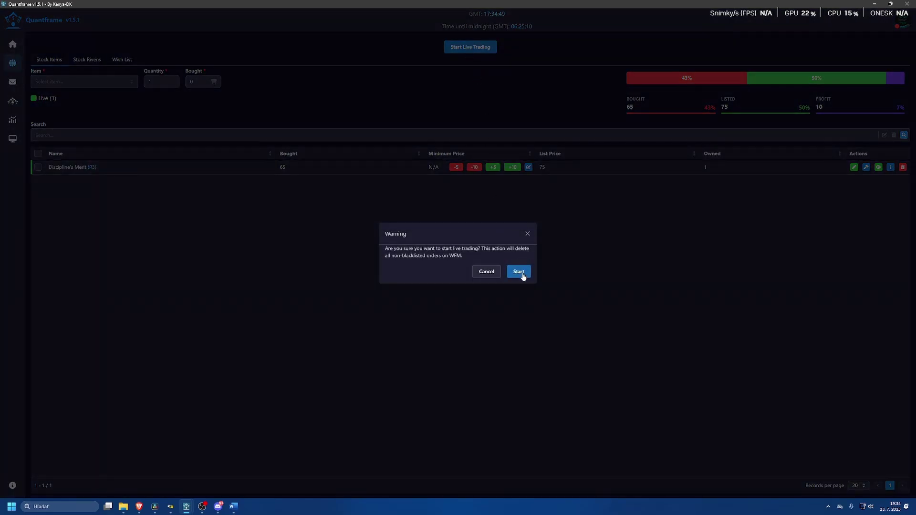